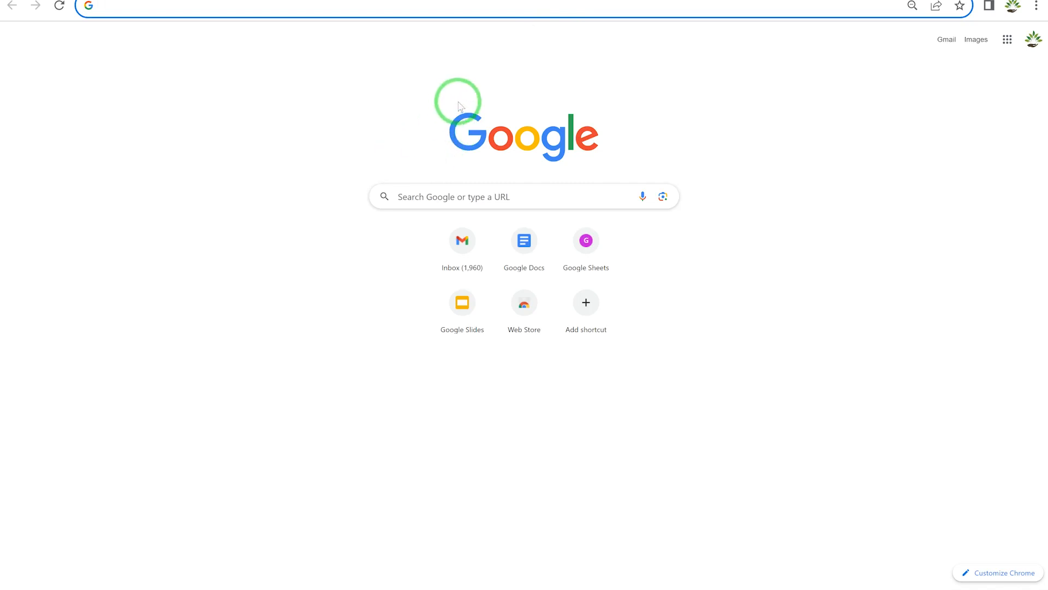
Step: Go to docs.google.com and create a blank document
{"action": "type", "text": "d"}
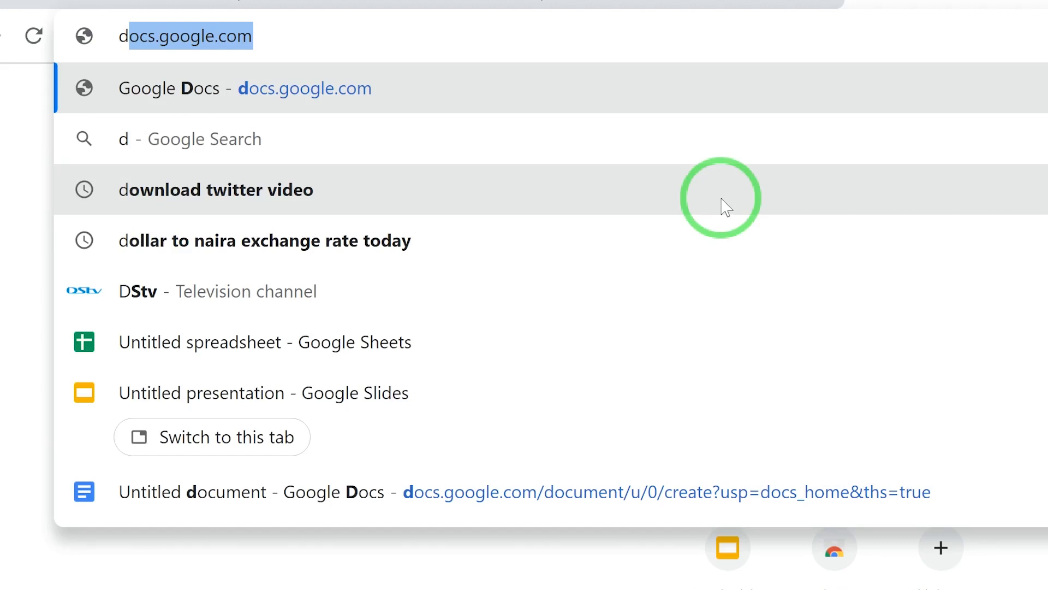
{"action": "key", "text": "Return"}
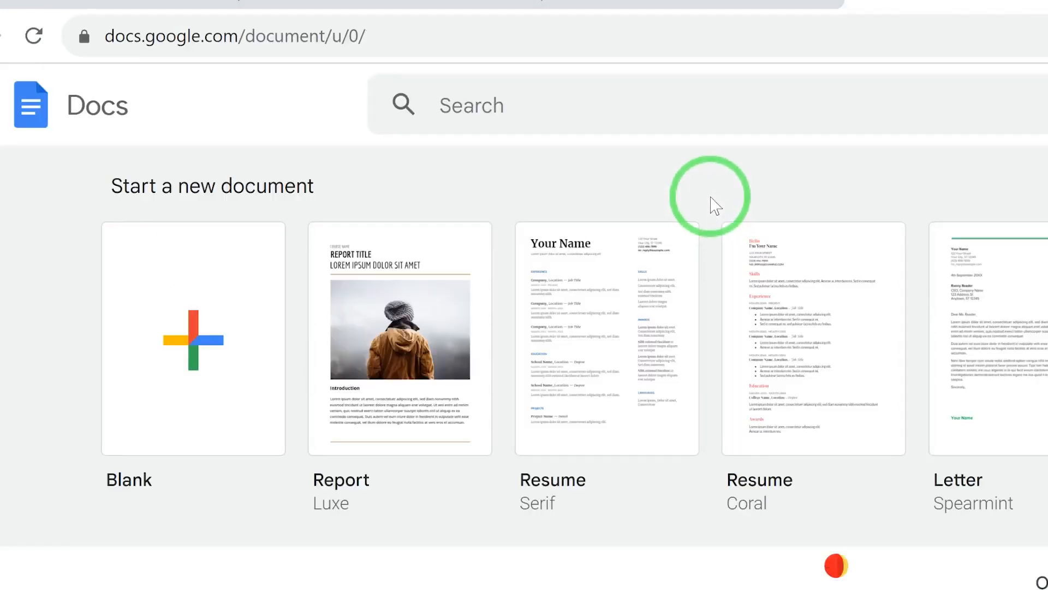
{"action": "left_click", "coordinate": [171, 355]}
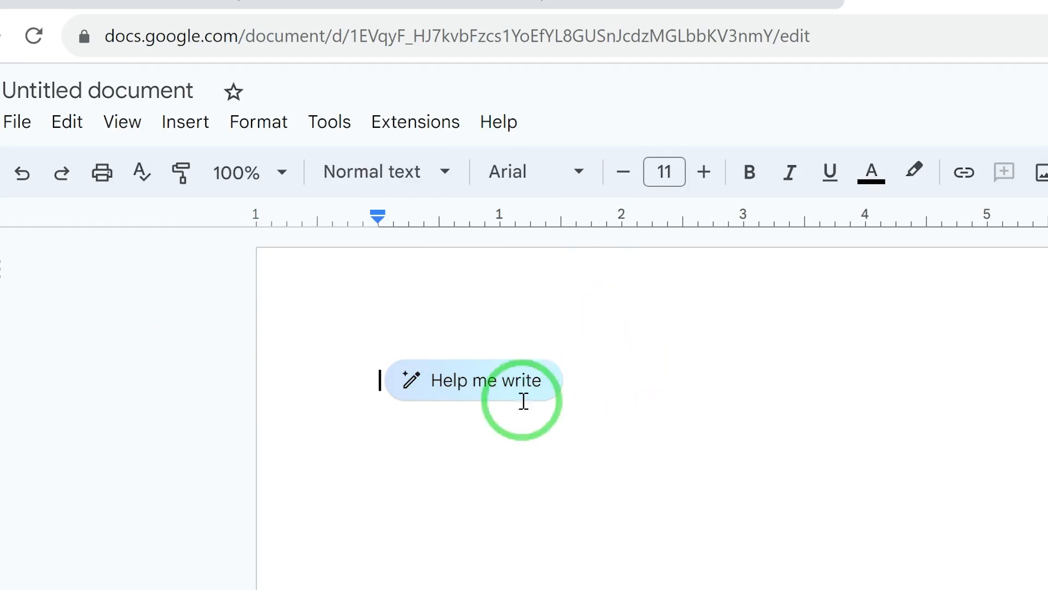
Step: Generate text with Help me write: "Write an email for a thank you message after an interview in GTBank to the manager"
{"action": "left_click", "coordinate": [498, 382]}
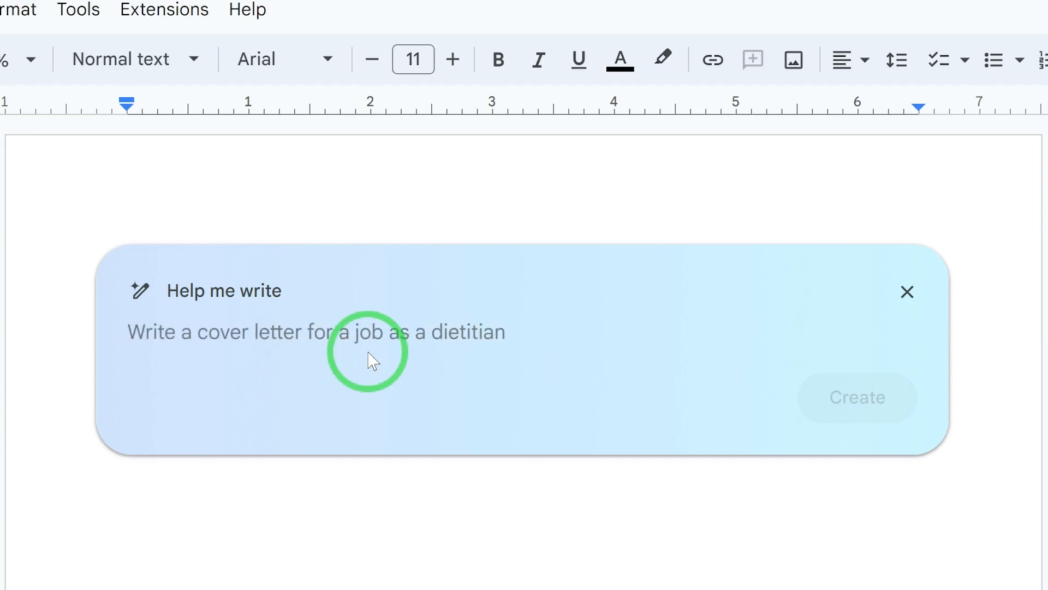
{"action": "type", "text": "Write an email for a thank you message after an interview in GTBank to the manager"}
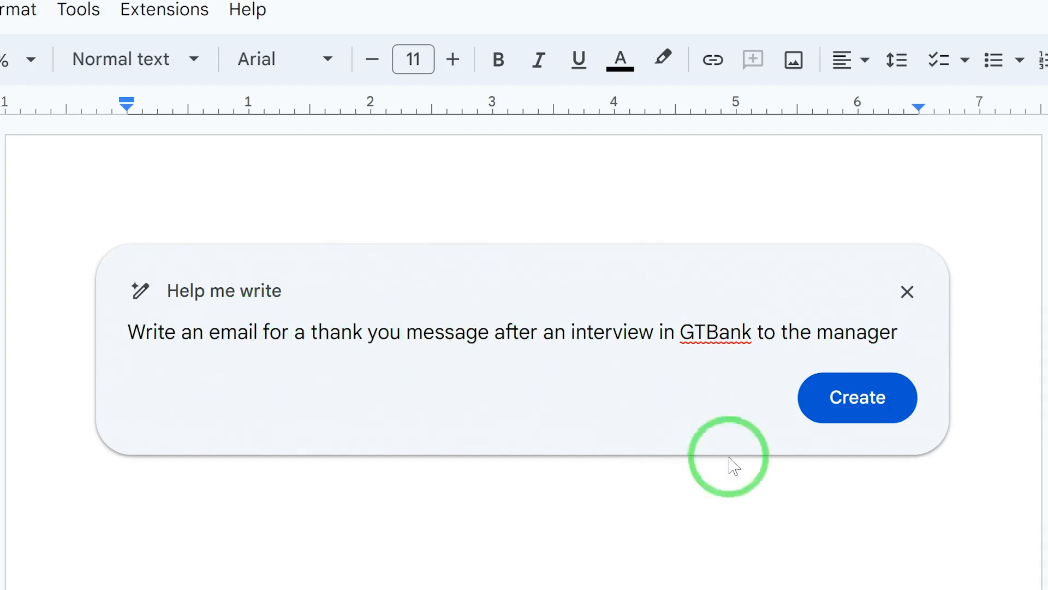
{"action": "left_click", "coordinate": [863, 416]}
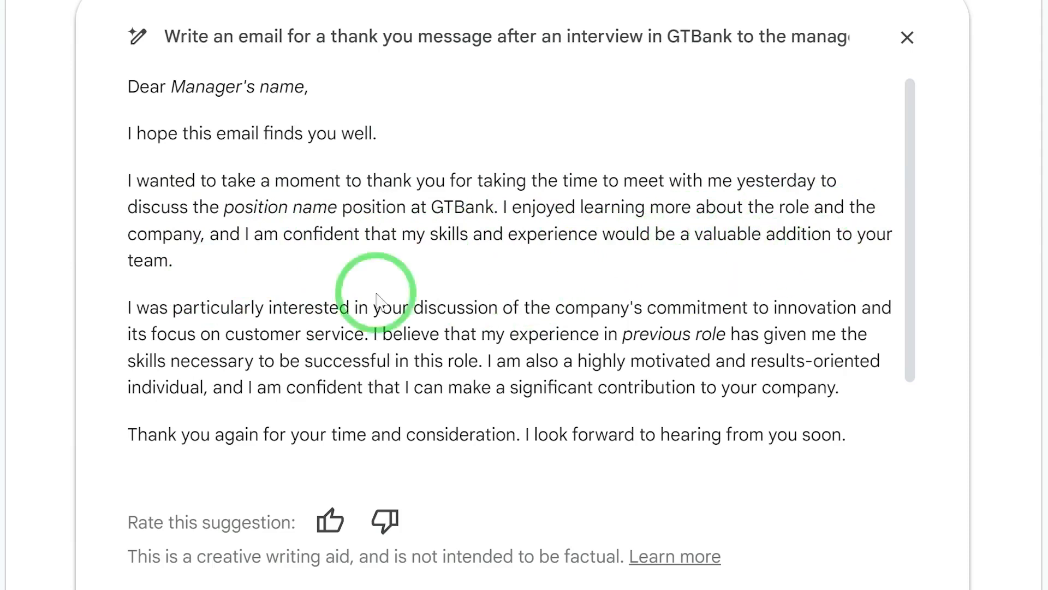
Step: Review the generated thank-you email and refine it with the Formalize option
{"action": "scroll", "coordinate": [273, 262], "scroll_direction": "down", "scroll_amount": 2}
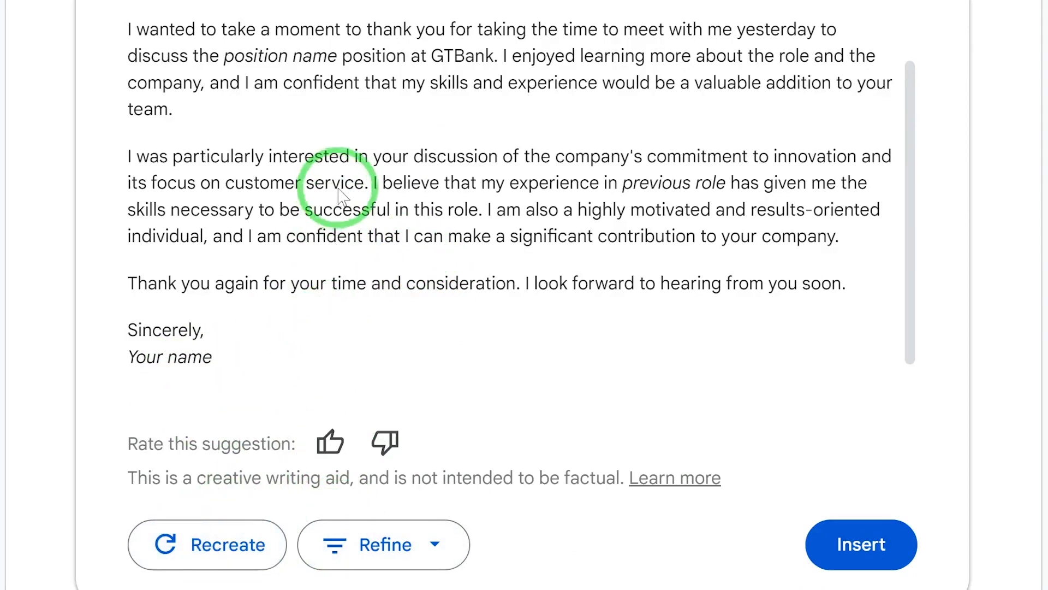
{"action": "scroll", "coordinate": [344, 186], "scroll_direction": "up", "scroll_amount": 1}
{"action": "scroll", "coordinate": [362, 202], "scroll_direction": "down", "scroll_amount": 1}
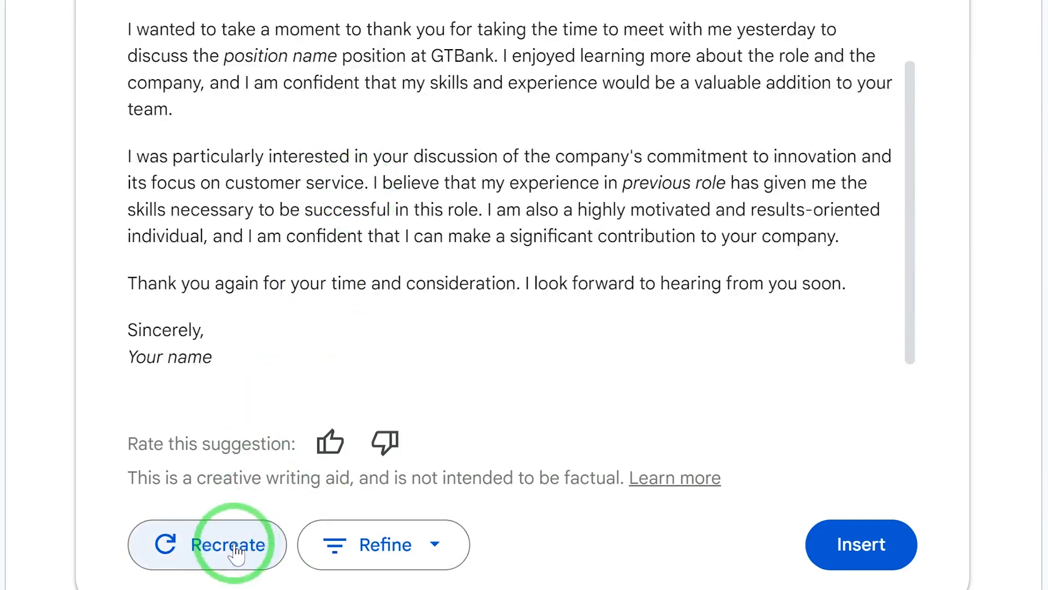
{"action": "left_click", "coordinate": [435, 545]}
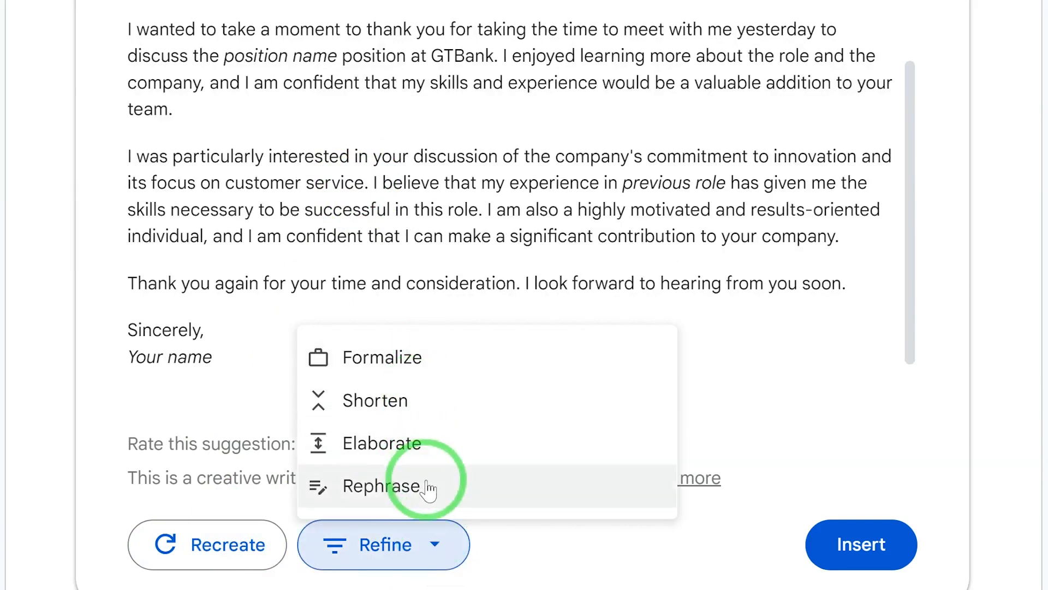
{"action": "left_click", "coordinate": [420, 356]}
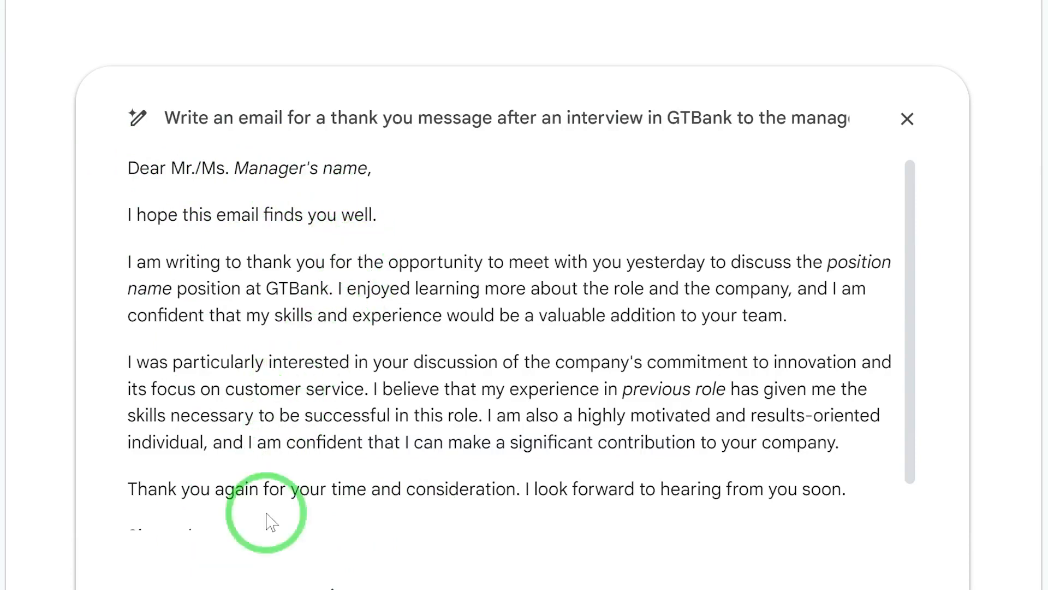
Step: Review the formalized thank-you email and insert it into the document
{"action": "scroll", "coordinate": [489, 511], "scroll_direction": "down", "scroll_amount": 1}
{"action": "scroll", "coordinate": [386, 496], "scroll_direction": "down", "scroll_amount": 4}
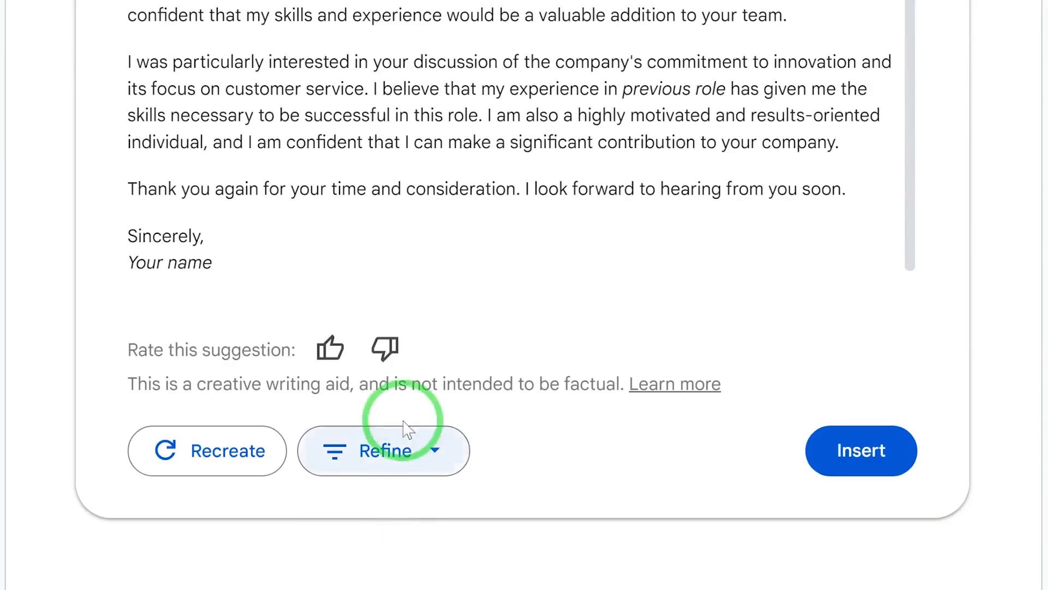
{"action": "scroll", "coordinate": [431, 189], "scroll_direction": "up", "scroll_amount": 1}
{"action": "scroll", "coordinate": [444, 161], "scroll_direction": "down", "scroll_amount": 1}
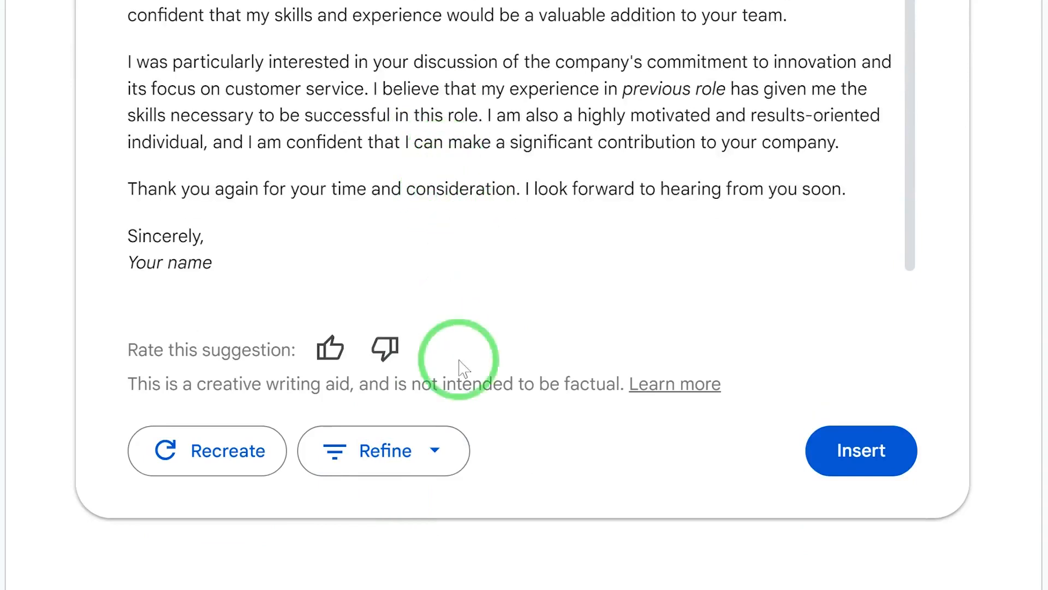
{"action": "left_click", "coordinate": [440, 456]}
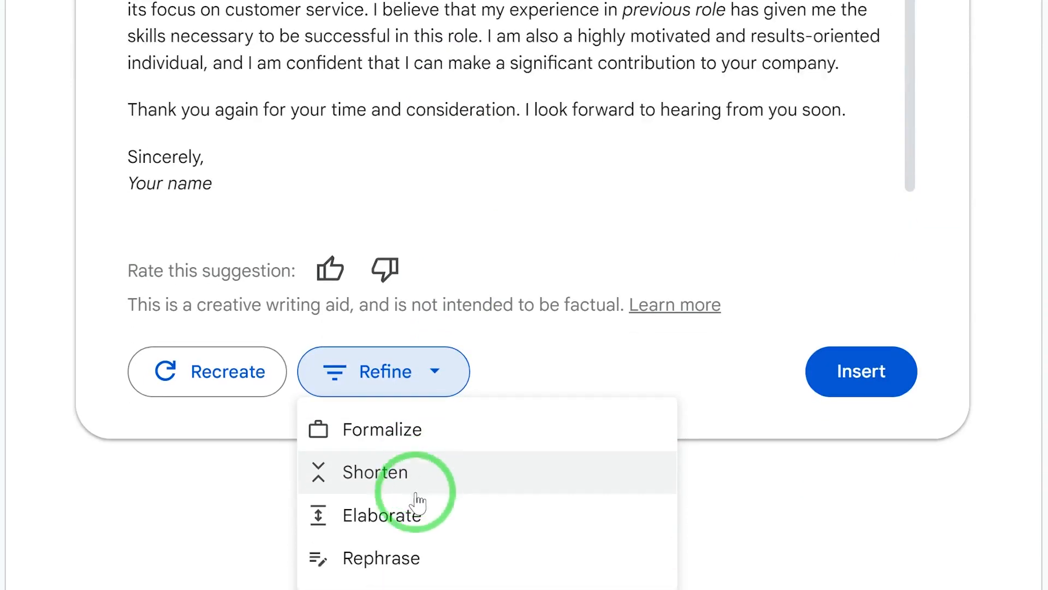
{"action": "left_click", "coordinate": [540, 356]}
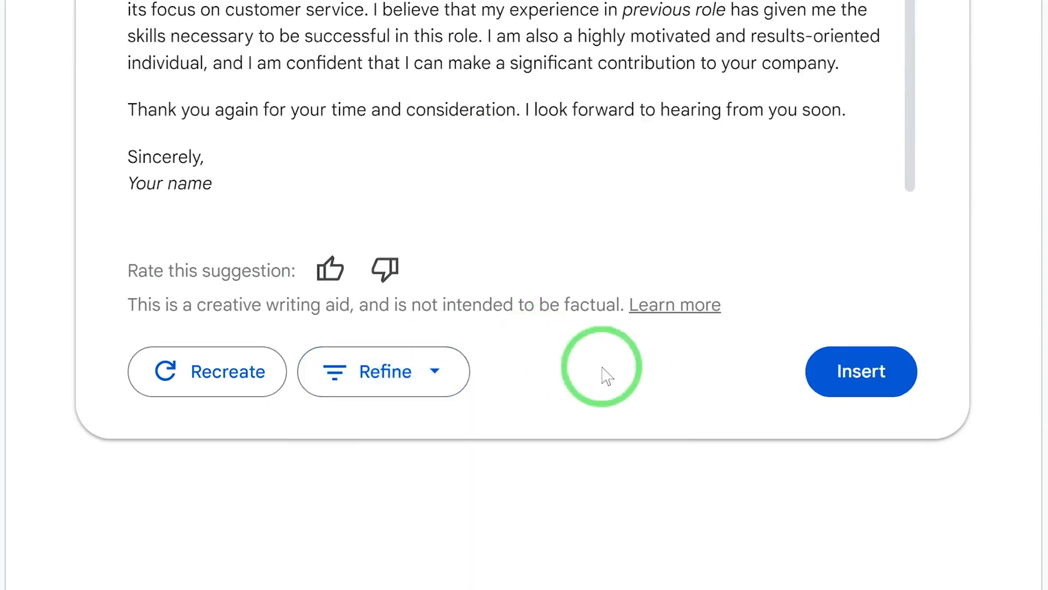
{"action": "left_click", "coordinate": [876, 365]}
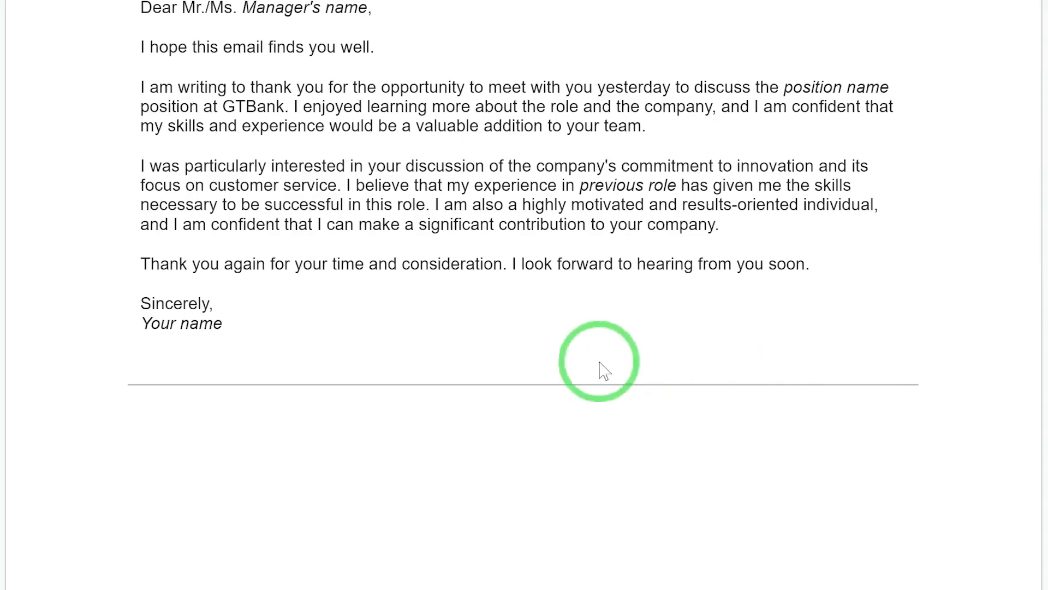
Step: Enter the recipient's e-mail address in the email draft's To field, leaving Cc, Bcc and Subject empty
{"action": "scroll", "coordinate": [587, 368], "scroll_direction": "up", "scroll_amount": 3}
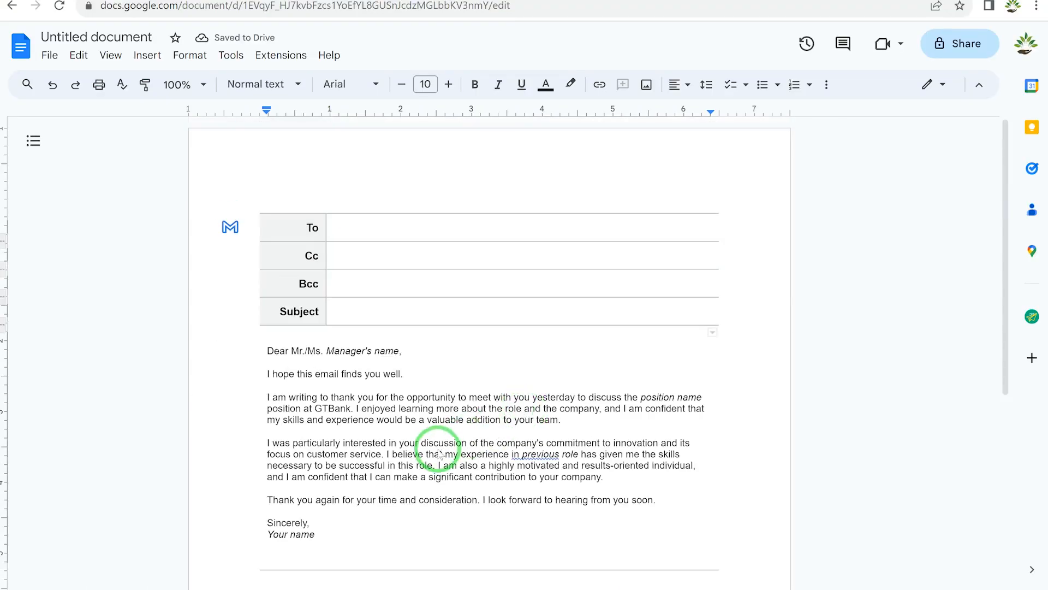
{"action": "left_click_drag", "start_coordinate": [336, 217], "coordinate": [347, 234]}
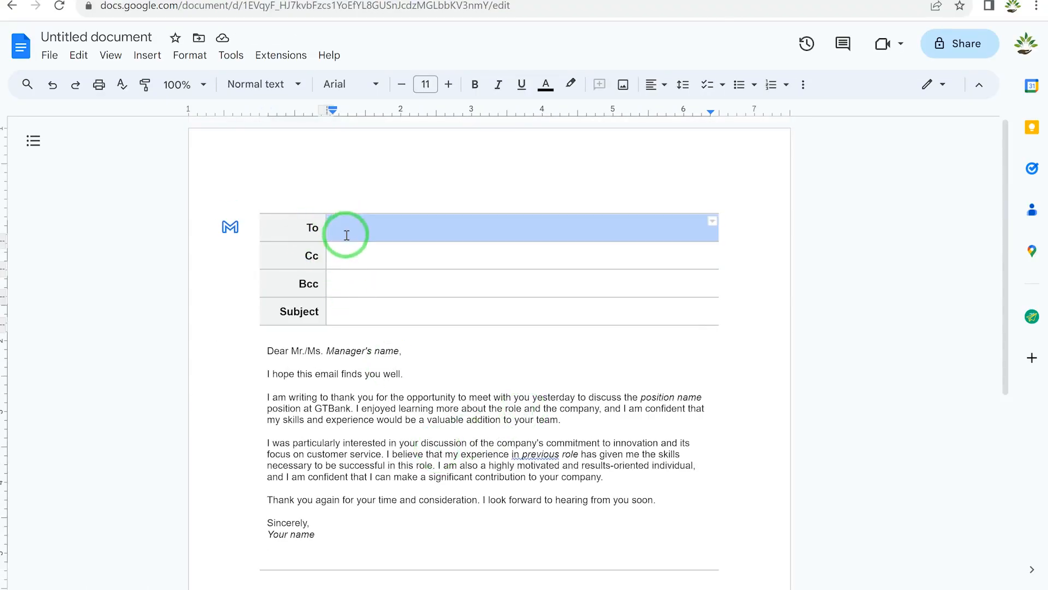
{"action": "left_click", "coordinate": [375, 227]}
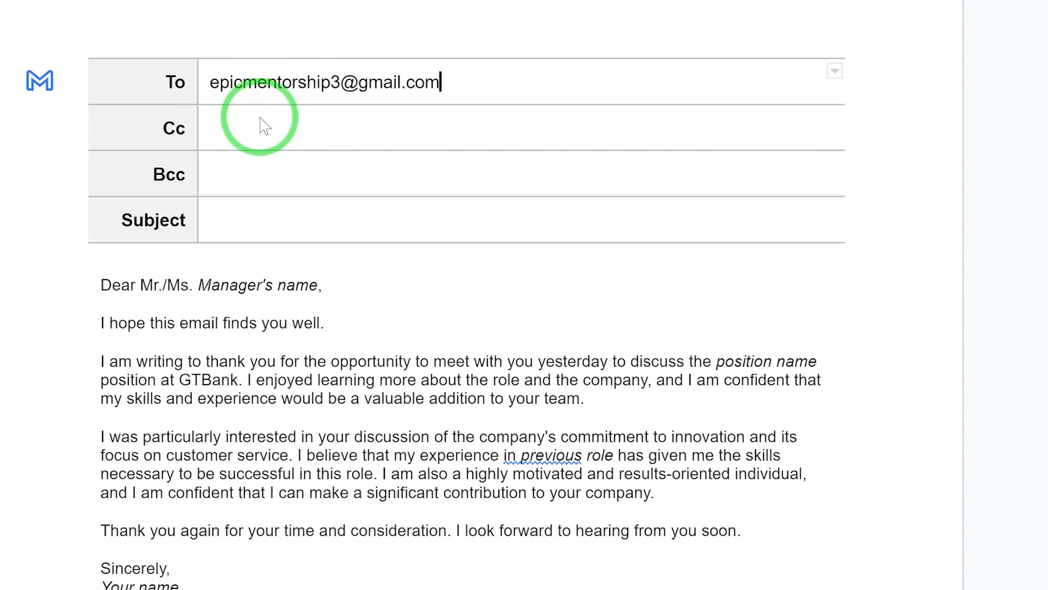
{"action": "double_click", "coordinate": [279, 166]}
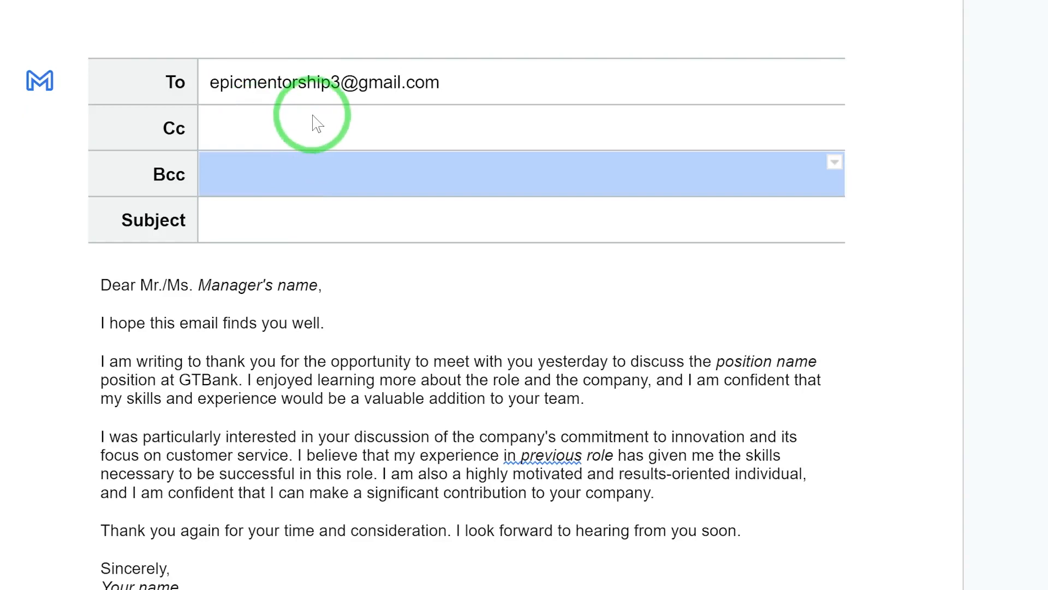
{"action": "left_click", "coordinate": [311, 118]}
{"action": "double_click", "coordinate": [315, 127]}
{"action": "left_click", "coordinate": [269, 225]}
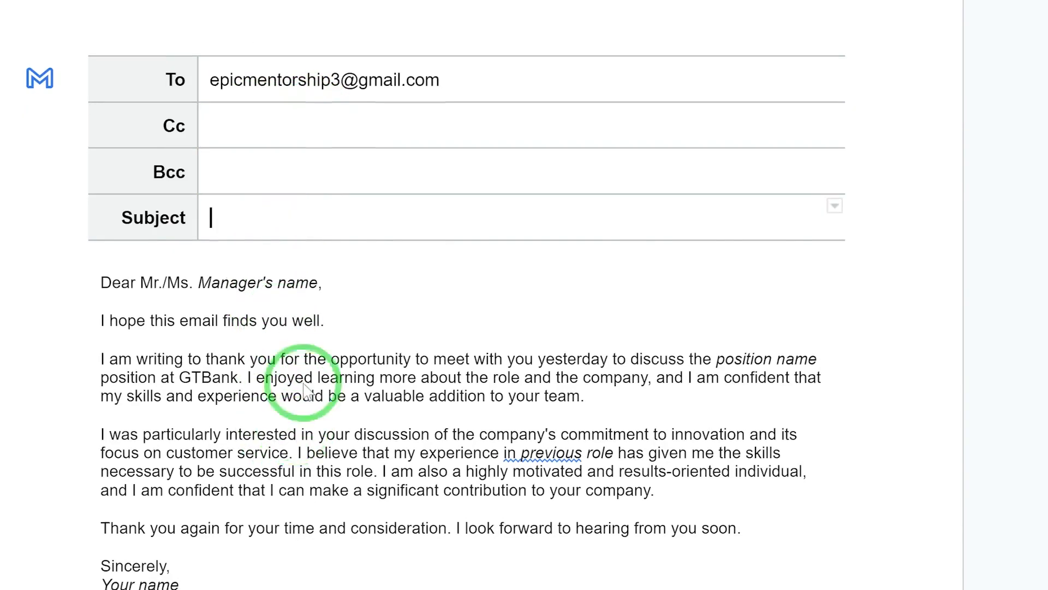
Step: Preview the email draft as a new Gmail message and close the message window without sending it
{"action": "left_click", "coordinate": [125, 77]}
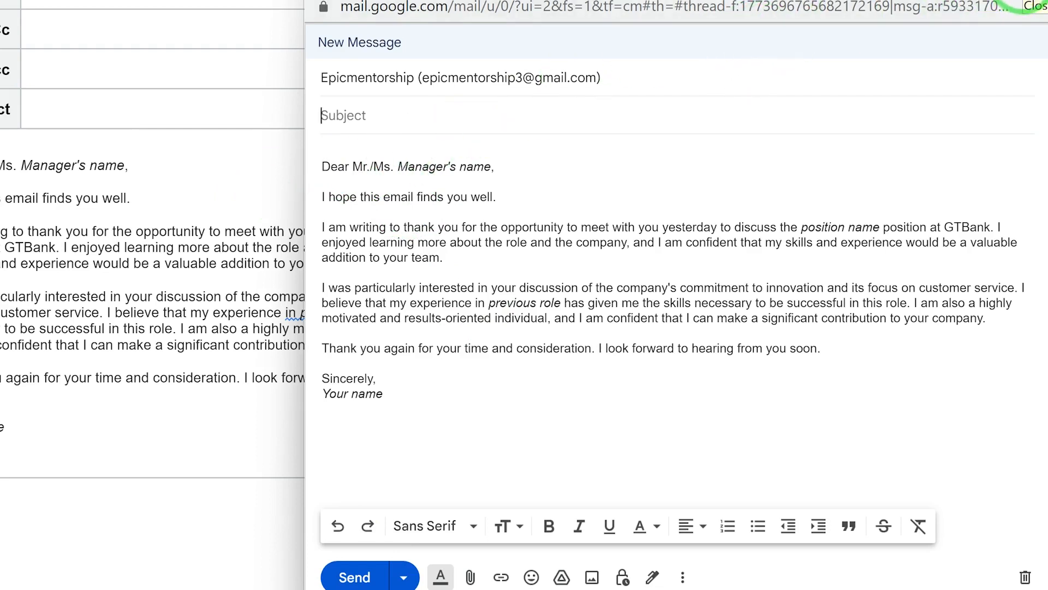
{"action": "left_click", "coordinate": [1032, 4]}
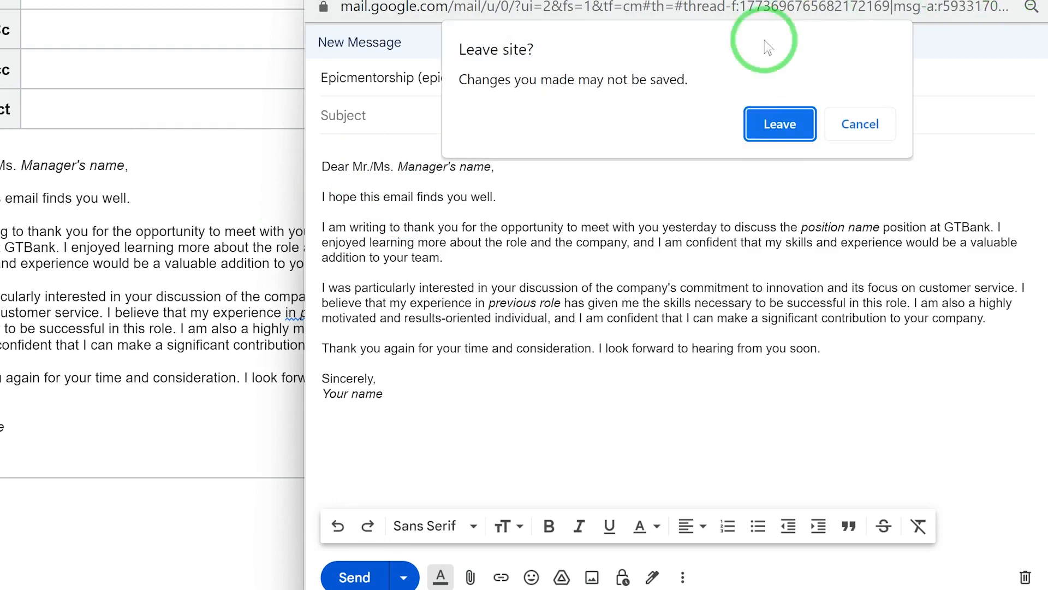
{"action": "left_click", "coordinate": [780, 120]}
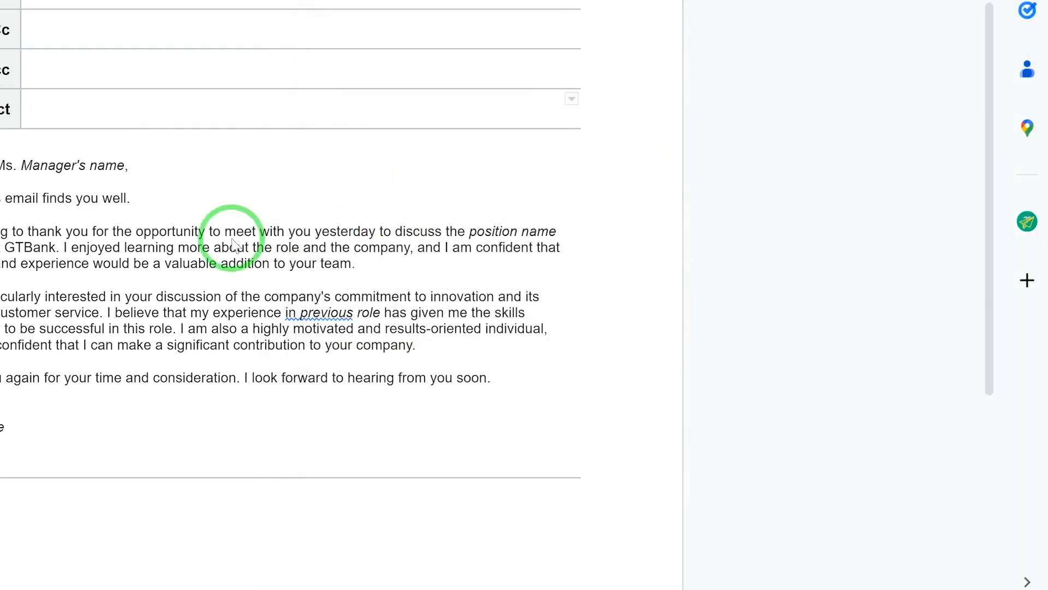
Step: Below the email, generate text with Help me write: "write a short blogpost about sustainability highlighting the advantages and disadvantages"
{"action": "scroll", "coordinate": [386, 398], "scroll_direction": "down", "scroll_amount": 3}
{"action": "left_click", "coordinate": [361, 400]}
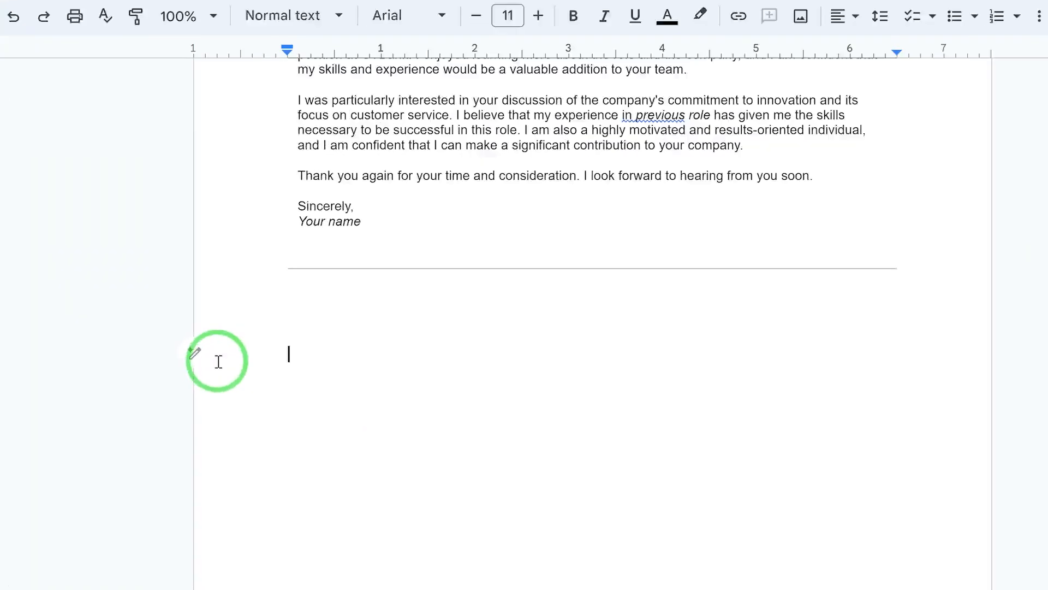
{"action": "left_click", "coordinate": [195, 357]}
{"action": "left_click", "coordinate": [374, 442]}
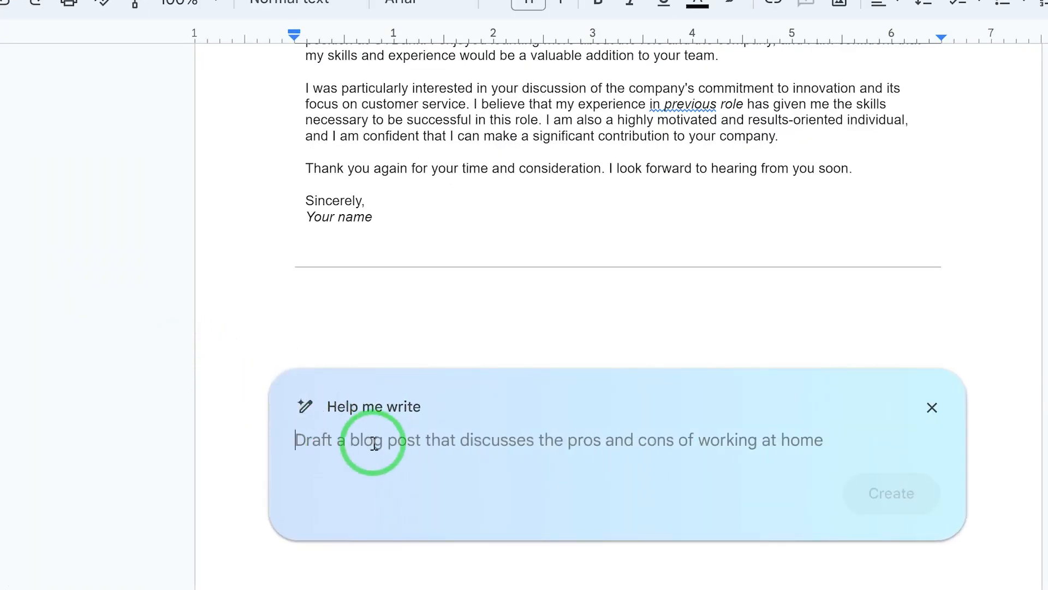
{"action": "type", "text": "write a short blogpost about sustainability"}
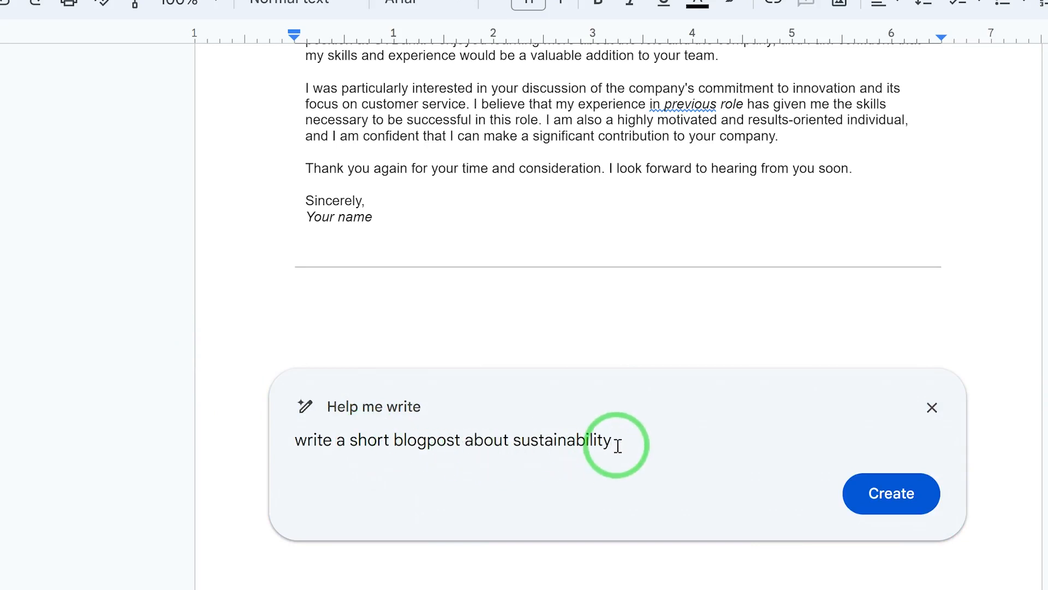
{"action": "type", "text": "highlighting the advantages"}
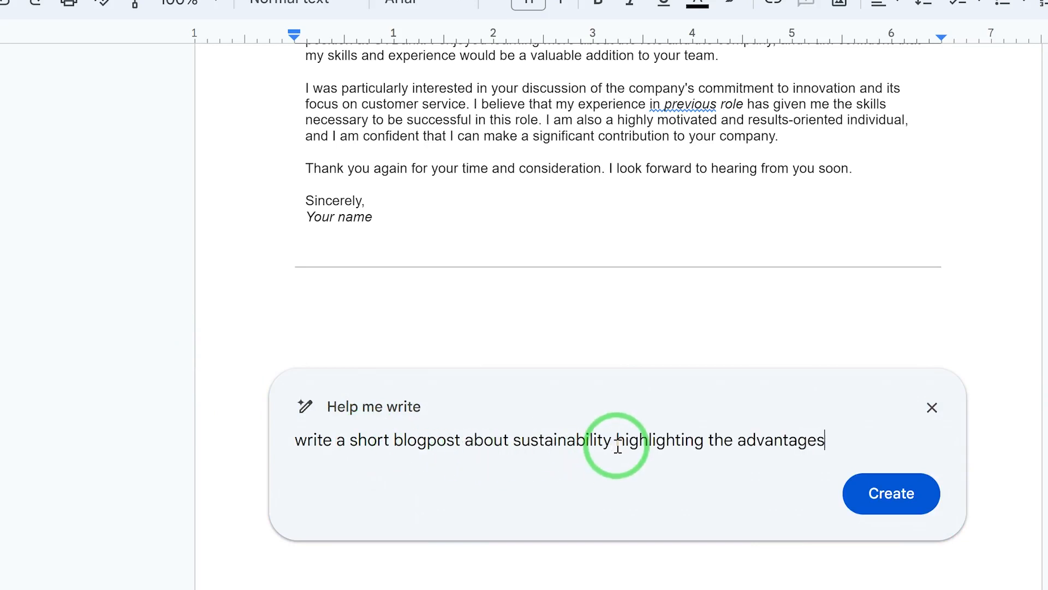
{"action": "type", "text": " and disadvantages"}
{"action": "left_click", "coordinate": [909, 494]}
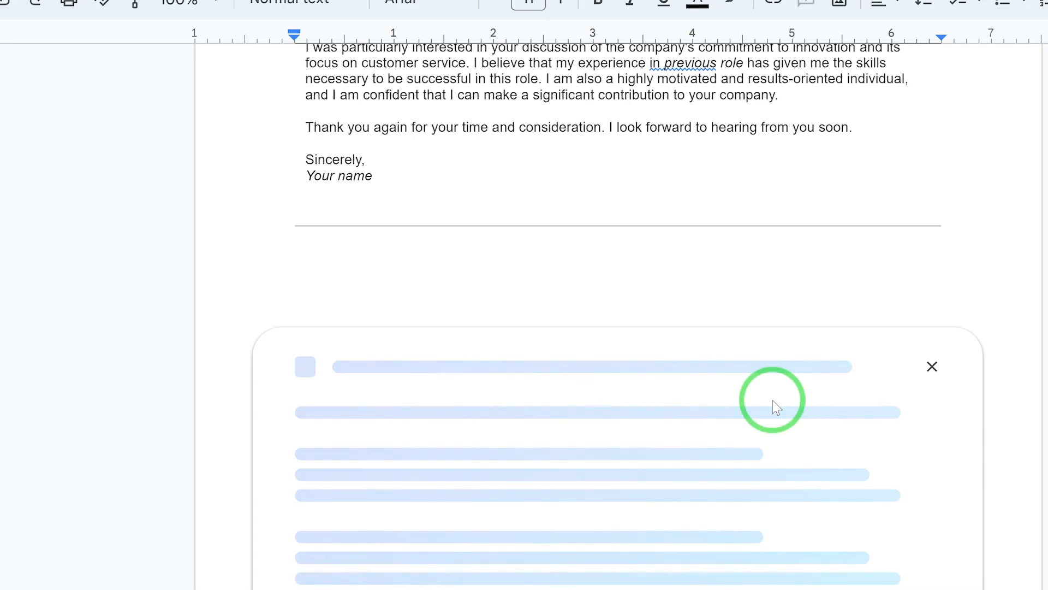
Step: Read the generated sustainability blog post through to its conclusion and refine it with the Elaborate option
{"action": "scroll", "coordinate": [617, 295], "scroll_direction": "down", "scroll_amount": 2}
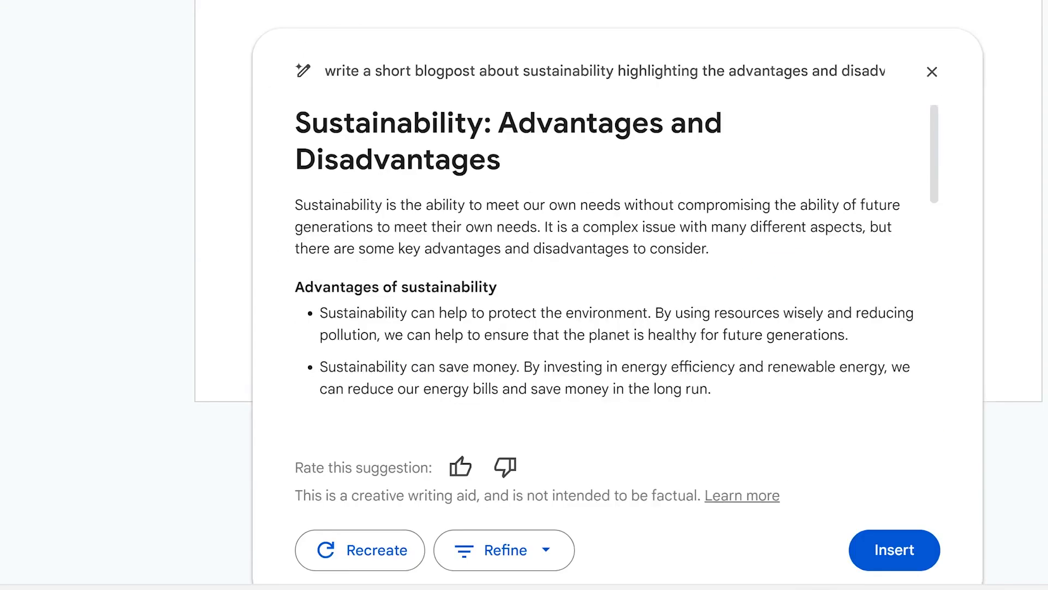
{"action": "scroll", "coordinate": [865, 152], "scroll_direction": "down", "scroll_amount": 1}
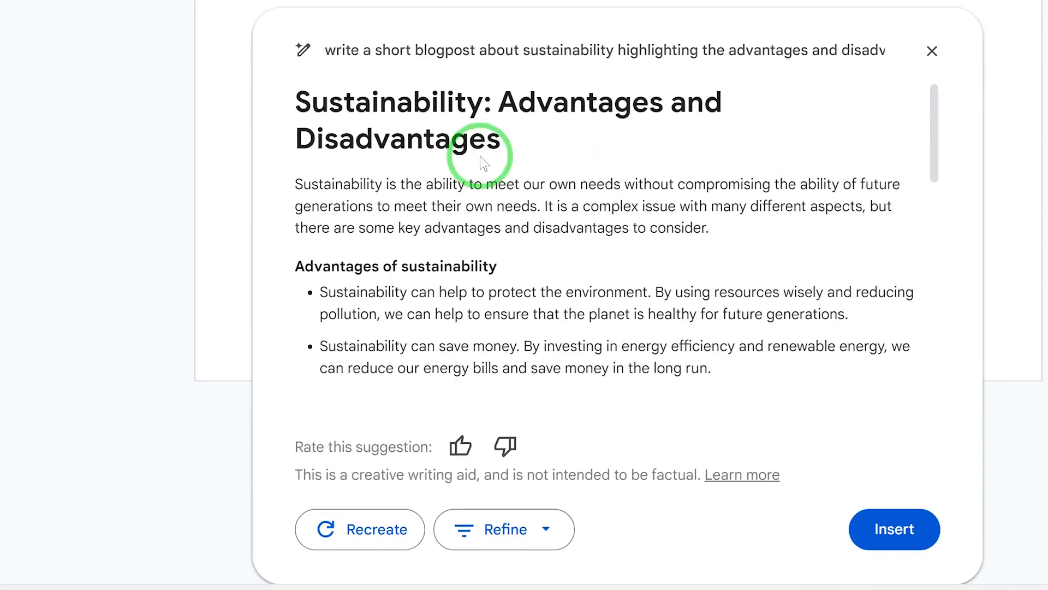
{"action": "scroll", "coordinate": [543, 124], "scroll_direction": "up", "scroll_amount": 3}
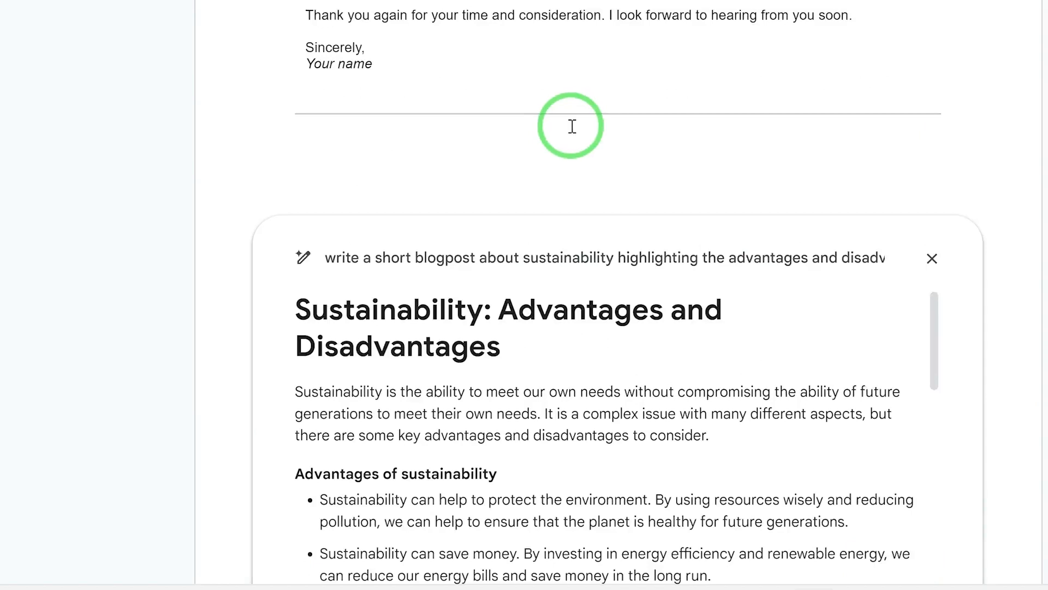
{"action": "scroll", "coordinate": [571, 126], "scroll_direction": "down", "scroll_amount": 3}
{"action": "left_click_drag", "start_coordinate": [351, 185], "coordinate": [496, 210]}
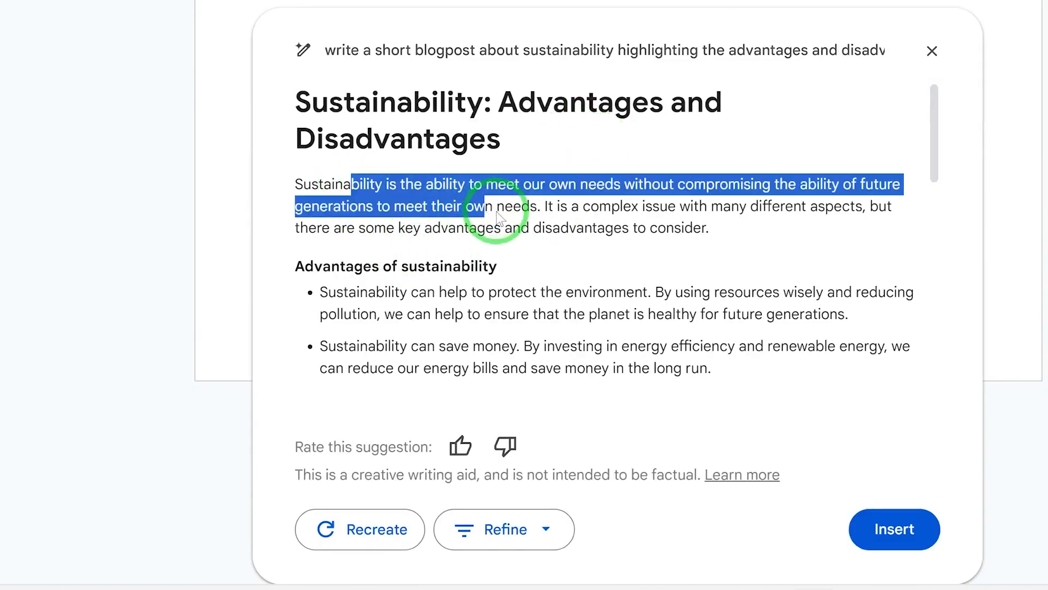
{"action": "left_click_drag", "start_coordinate": [934, 134], "coordinate": [964, 392]}
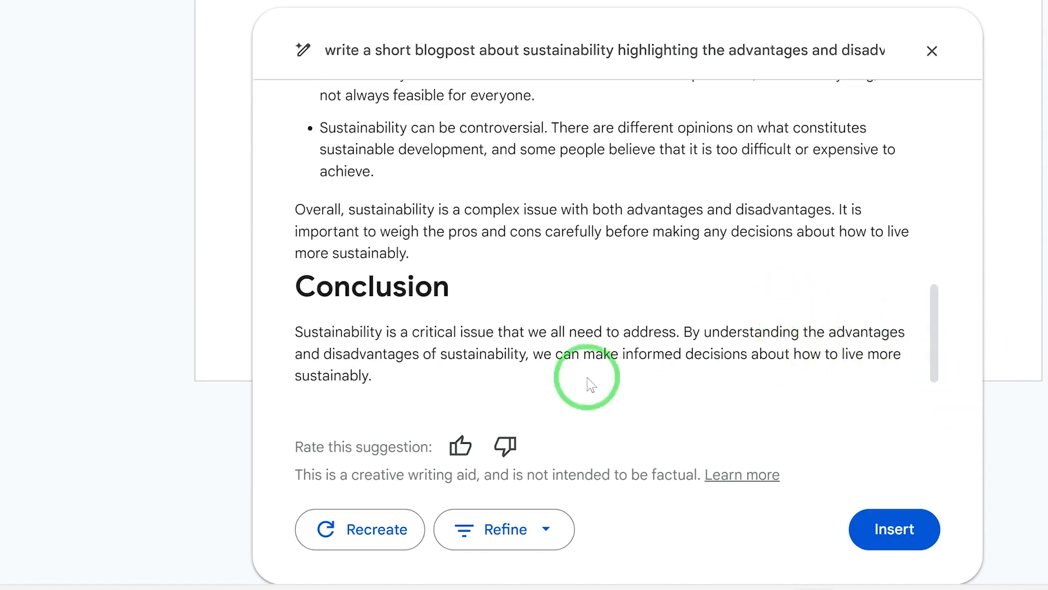
{"action": "left_click", "coordinate": [552, 532]}
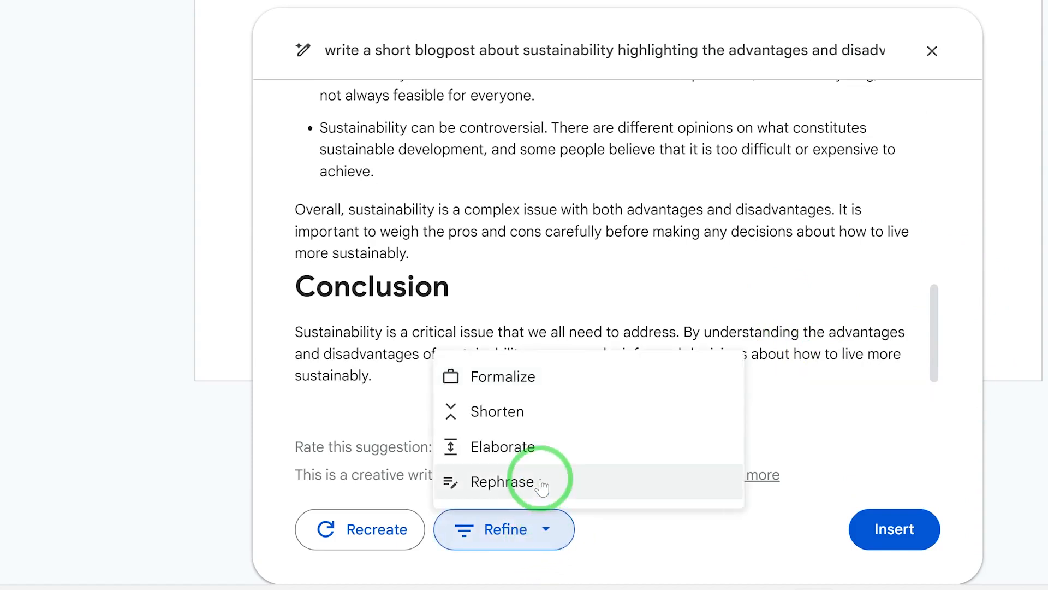
{"action": "left_click", "coordinate": [536, 450]}
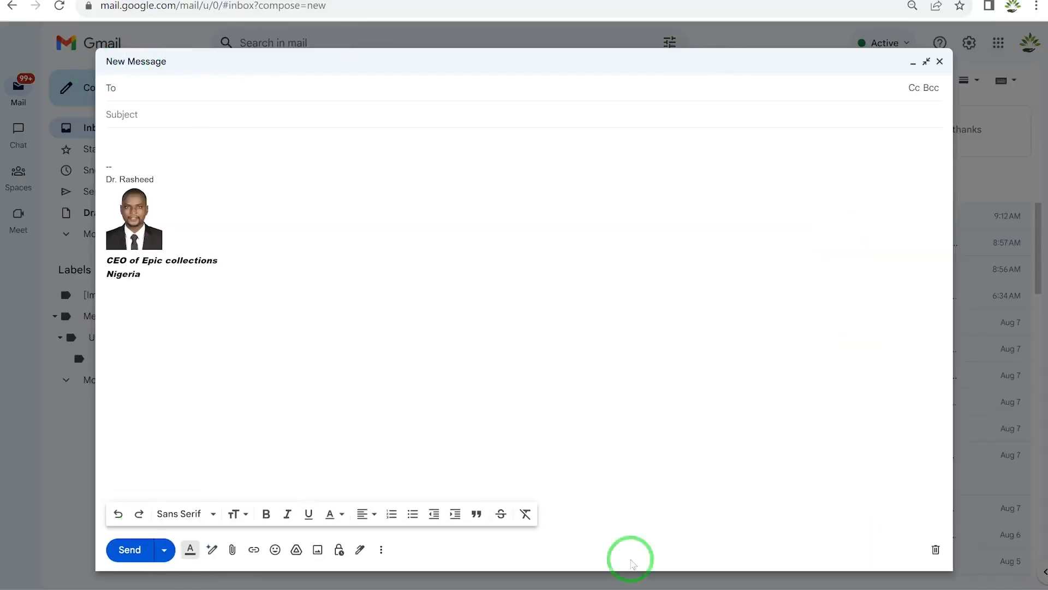
Step: Generate the message body with Help me write: "Write an apology letter to my boss for missing yesterday's meeting, i took my dog to a vet doctor."
{"action": "left_click", "coordinate": [212, 550]}
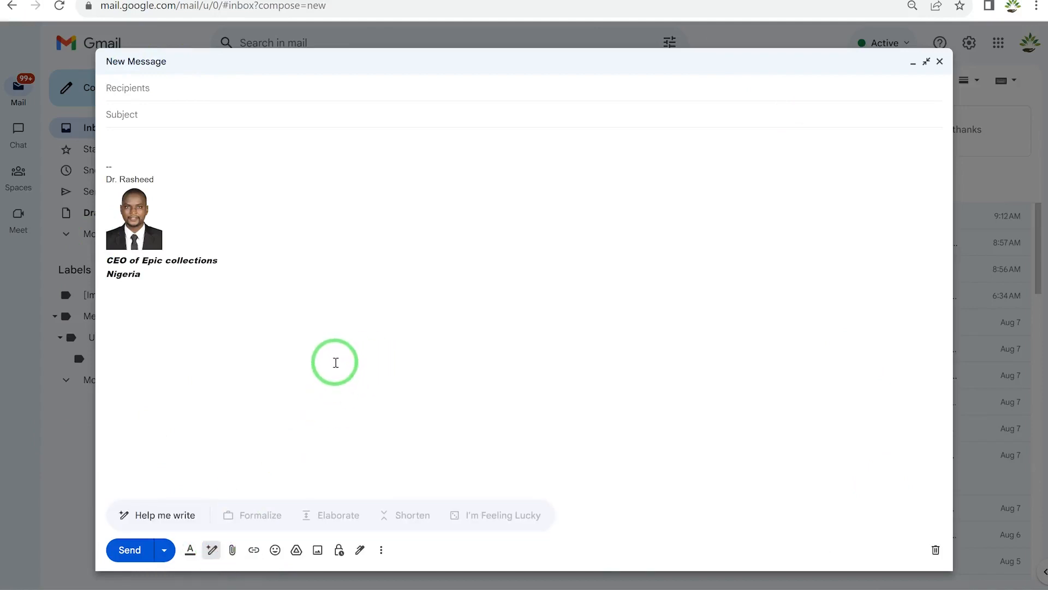
{"action": "left_click", "coordinate": [190, 517]}
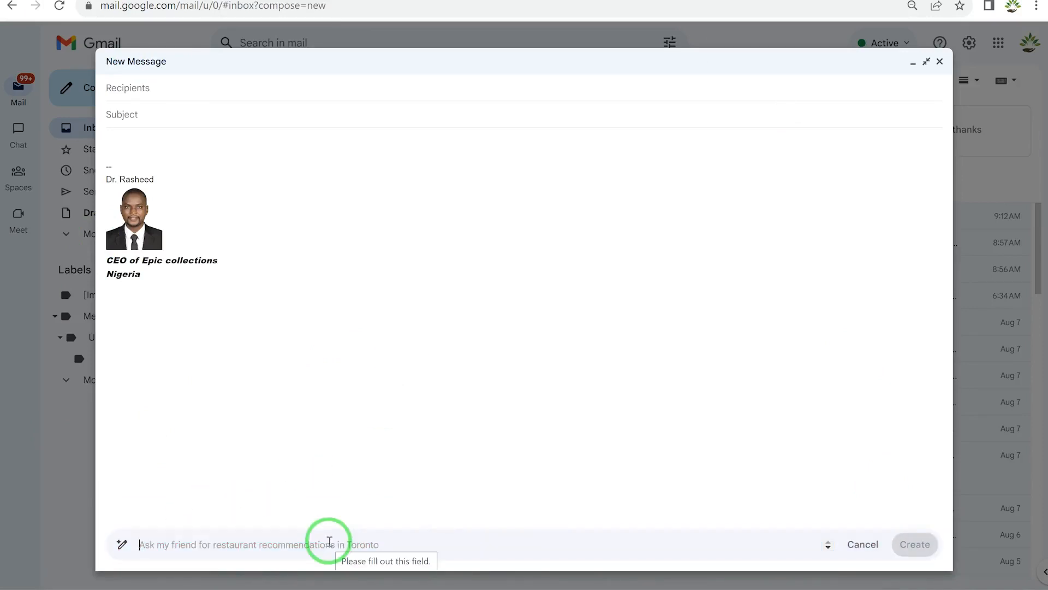
{"action": "type", "text": "Write an apology letter to my boss for missing yesterday's meeting, i took my dog to a vet doctor."}
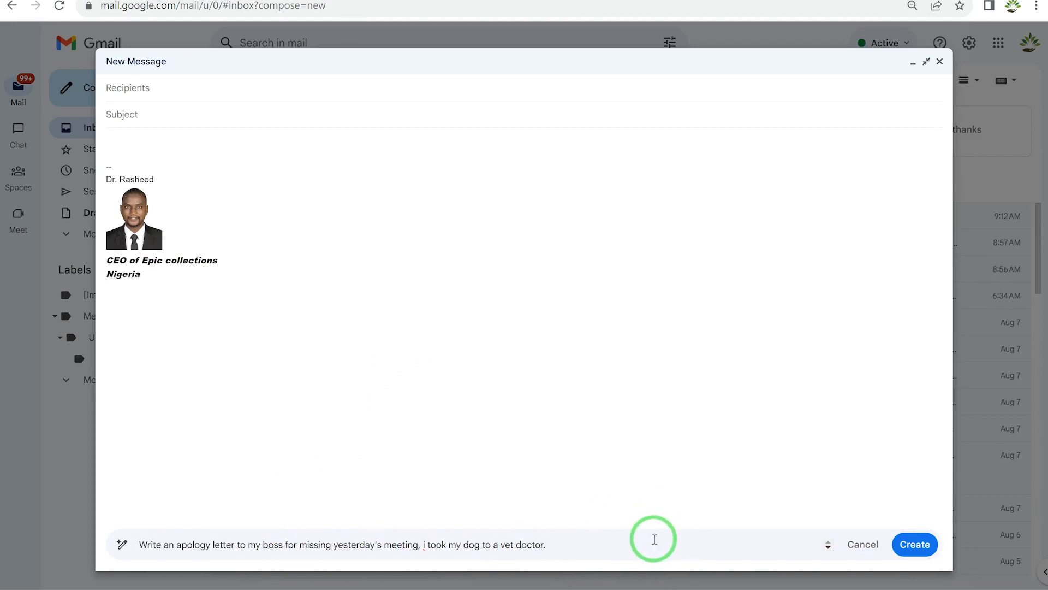
{"action": "left_click", "coordinate": [917, 544]}
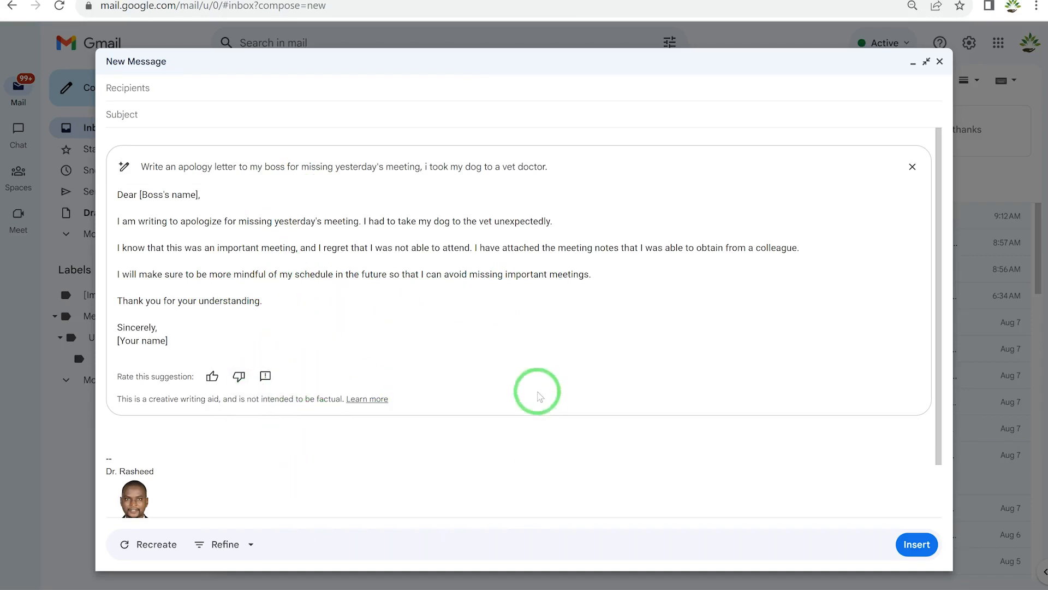
Step: Review the generated apology letter and the available Refine options, and insert the letter unrefined into the message body
{"action": "scroll", "coordinate": [537, 390], "scroll_direction": "down", "scroll_amount": 2}
{"action": "scroll", "coordinate": [397, 398], "scroll_direction": "up", "scroll_amount": 2}
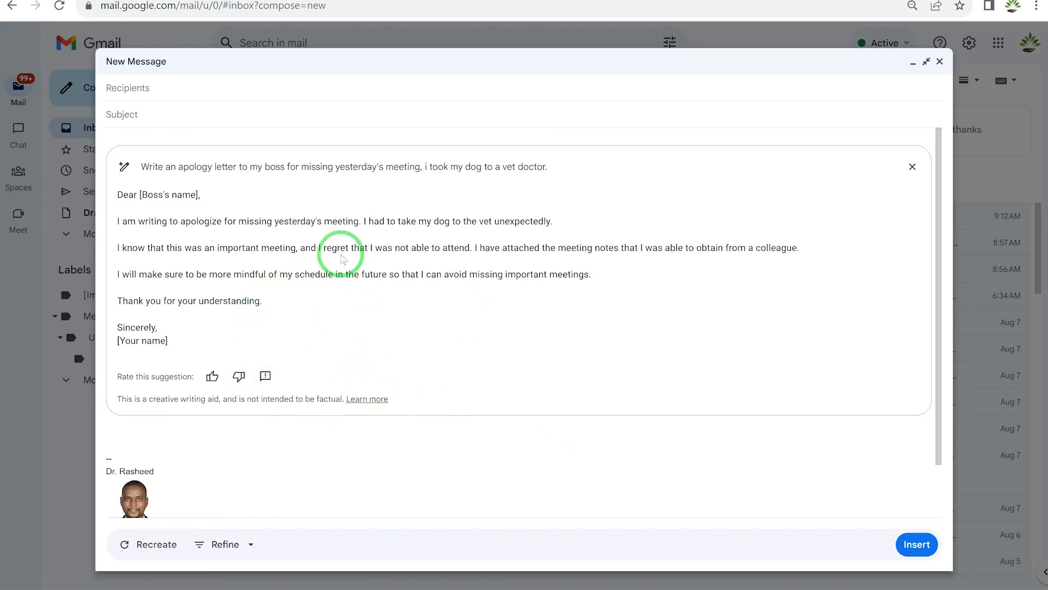
{"action": "scroll", "coordinate": [928, 463], "scroll_direction": "down", "scroll_amount": 1}
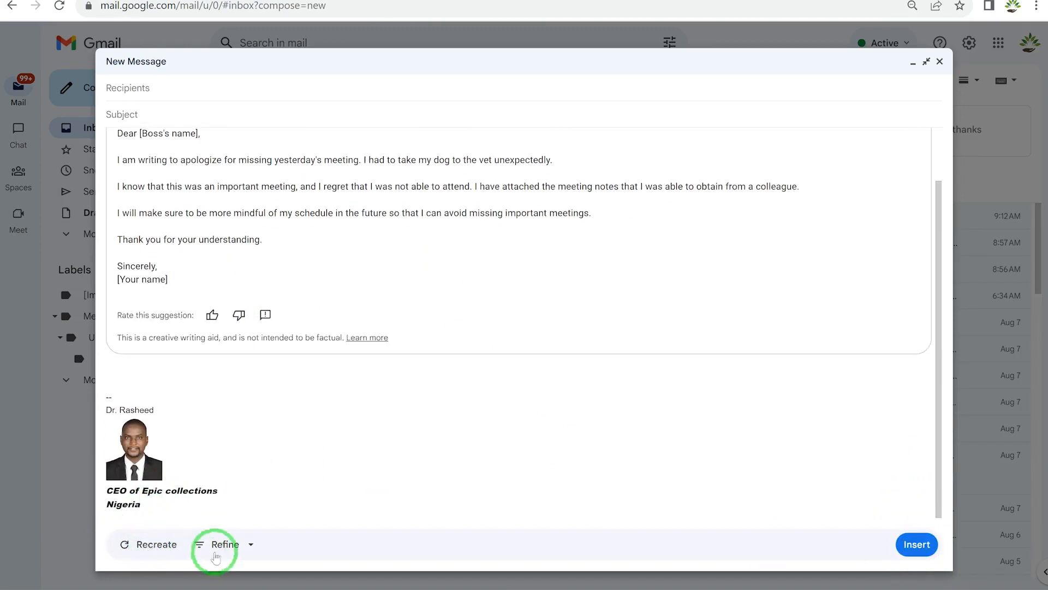
{"action": "left_click", "coordinate": [248, 544]}
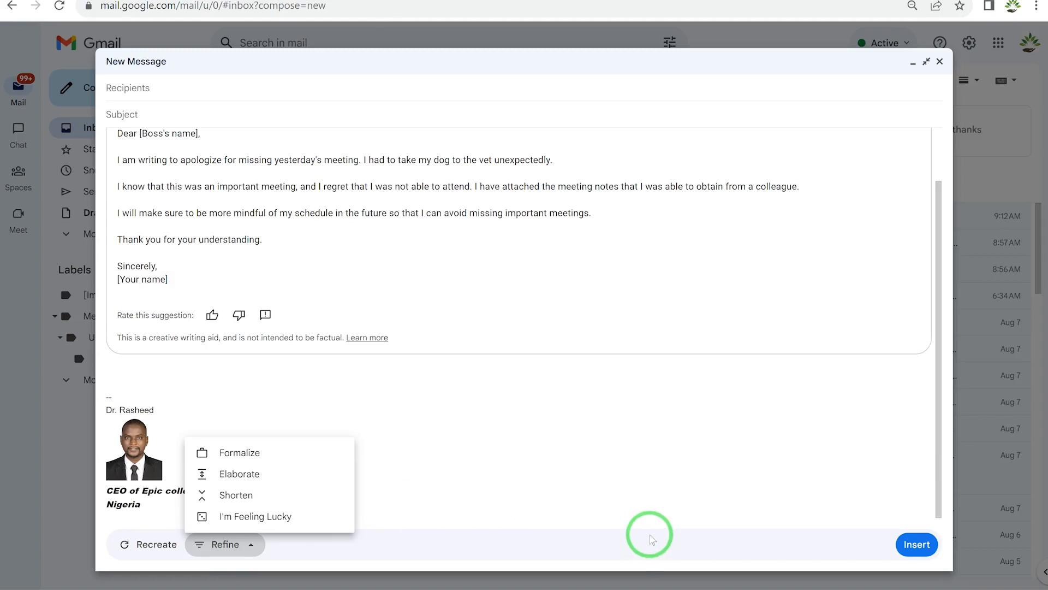
{"action": "left_click", "coordinate": [539, 538]}
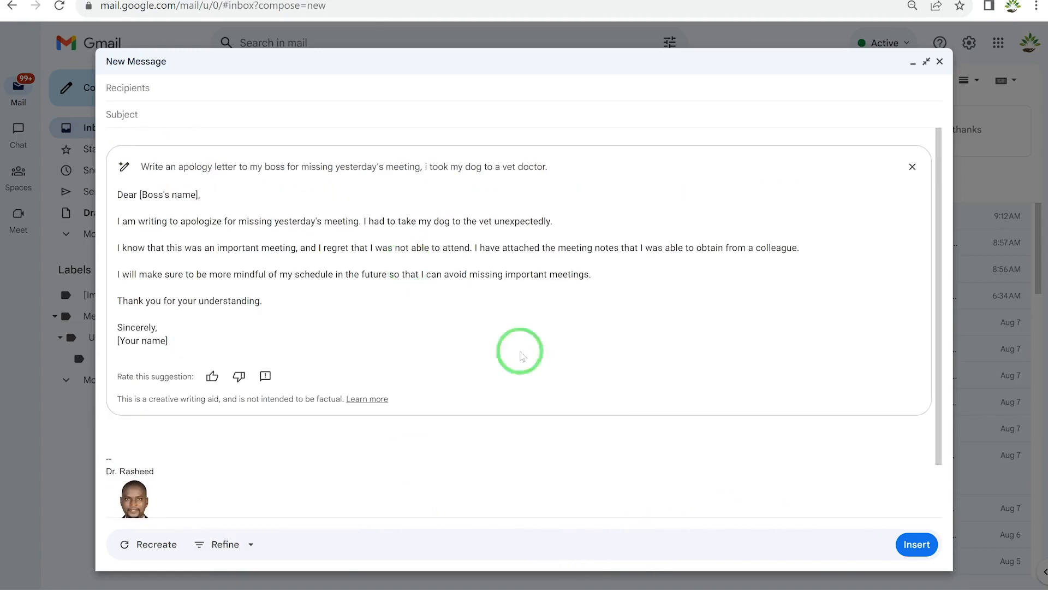
{"action": "left_click", "coordinate": [917, 544]}
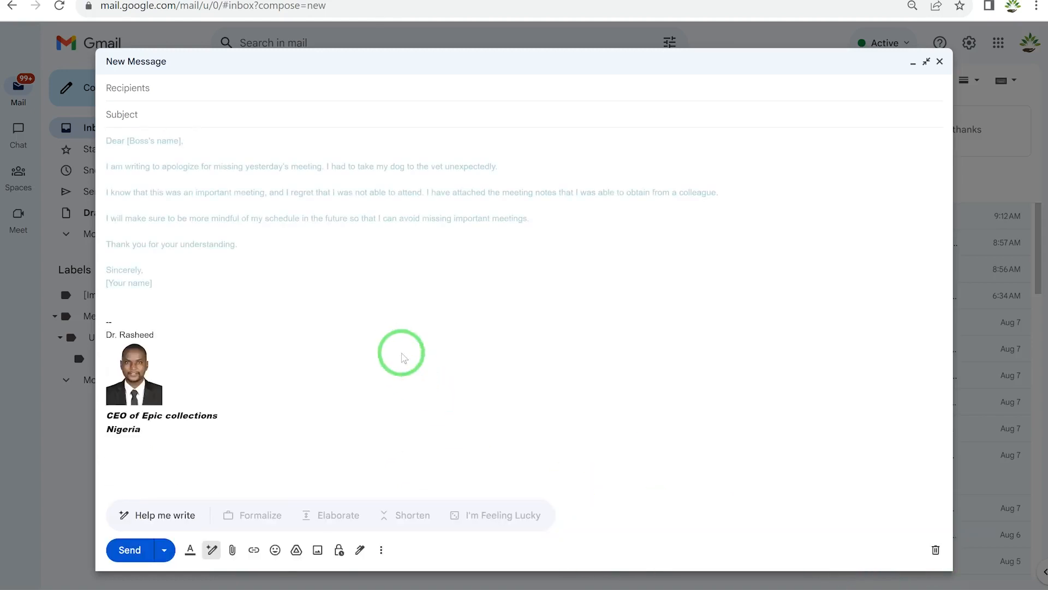
Step: Search the recipient suggestions for "ep" and address the apology message to the Epicmentorship contact
{"action": "left_click", "coordinate": [252, 90]}
{"action": "type", "text": "ep"}
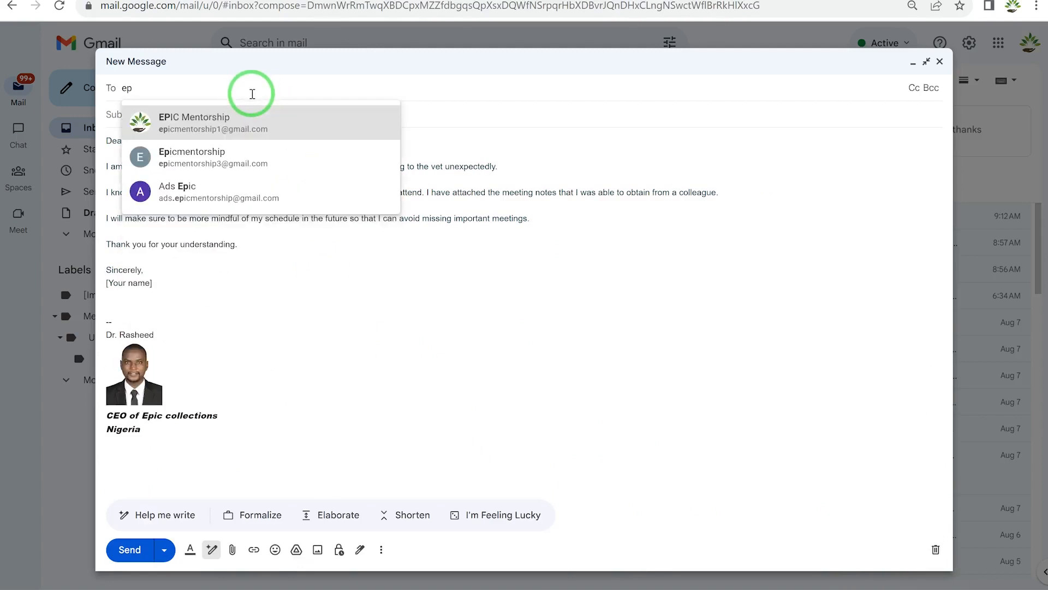
{"action": "left_click", "coordinate": [241, 156]}
{"action": "left_click", "coordinate": [180, 135]}
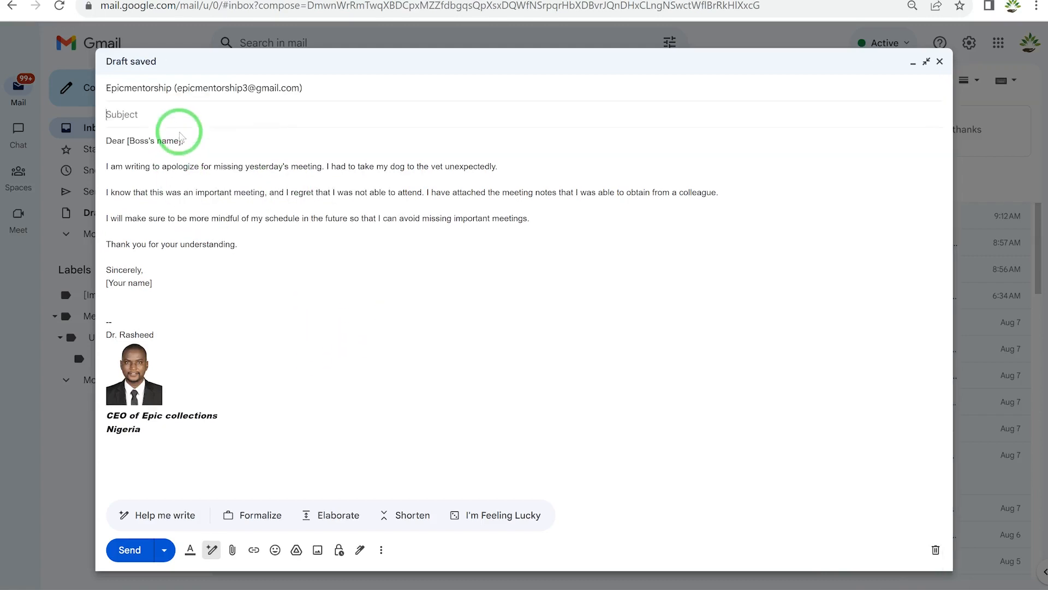